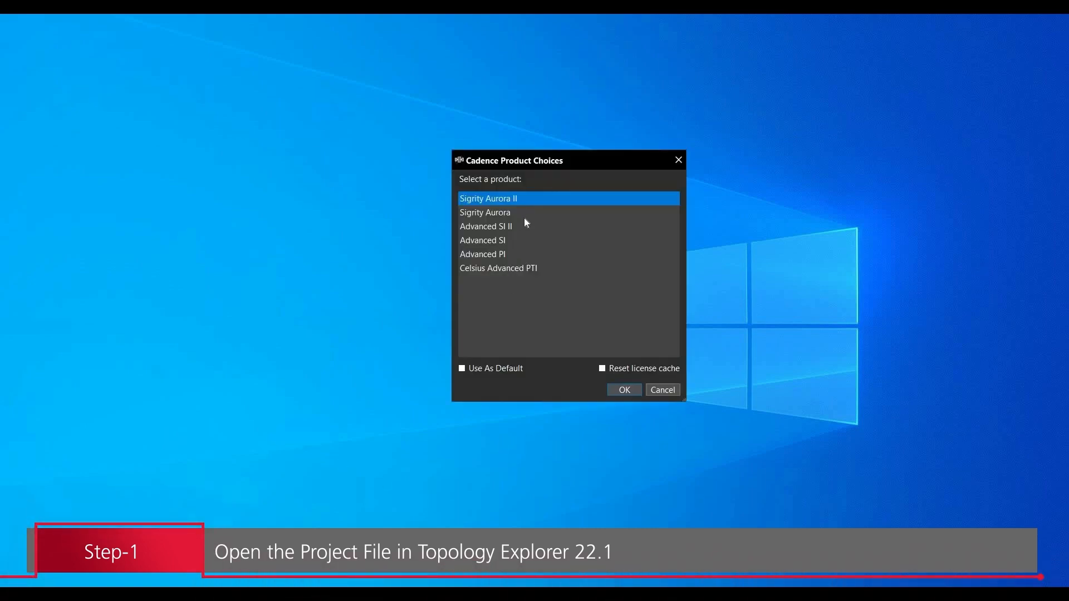
# - Choose the Advanced SI II product and open the topology file spbs_1c_ddr4
pyautogui.click(525, 226)
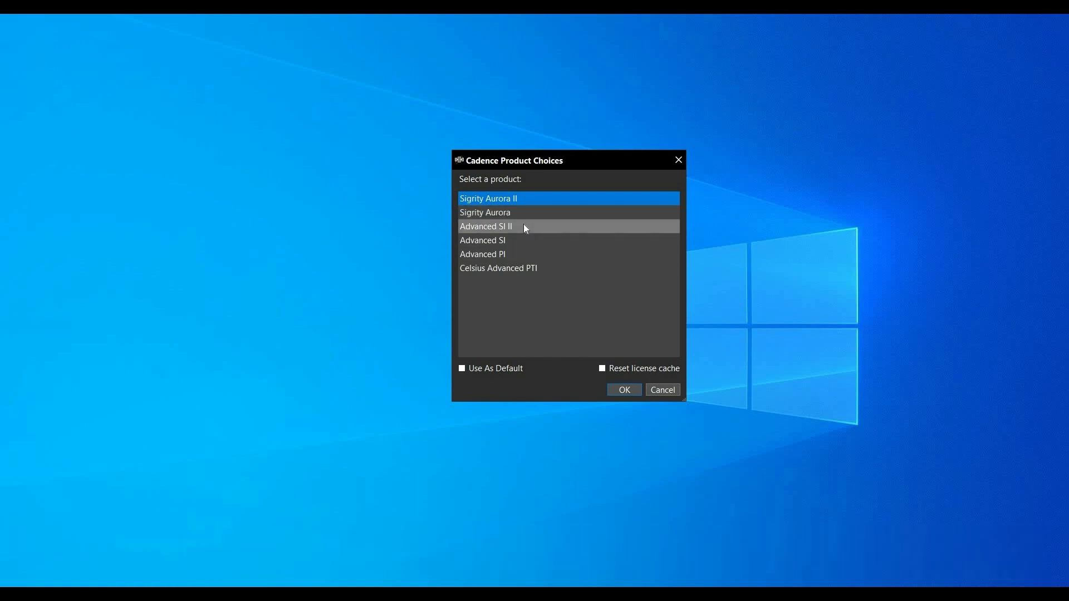
pyautogui.click(614, 391)
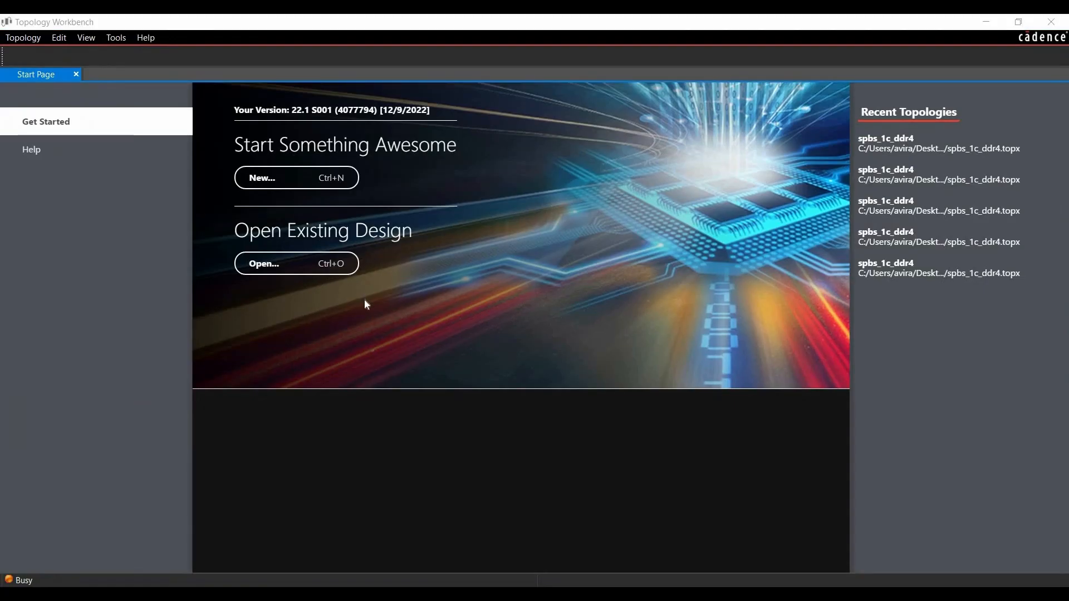
pyautogui.click(272, 269)
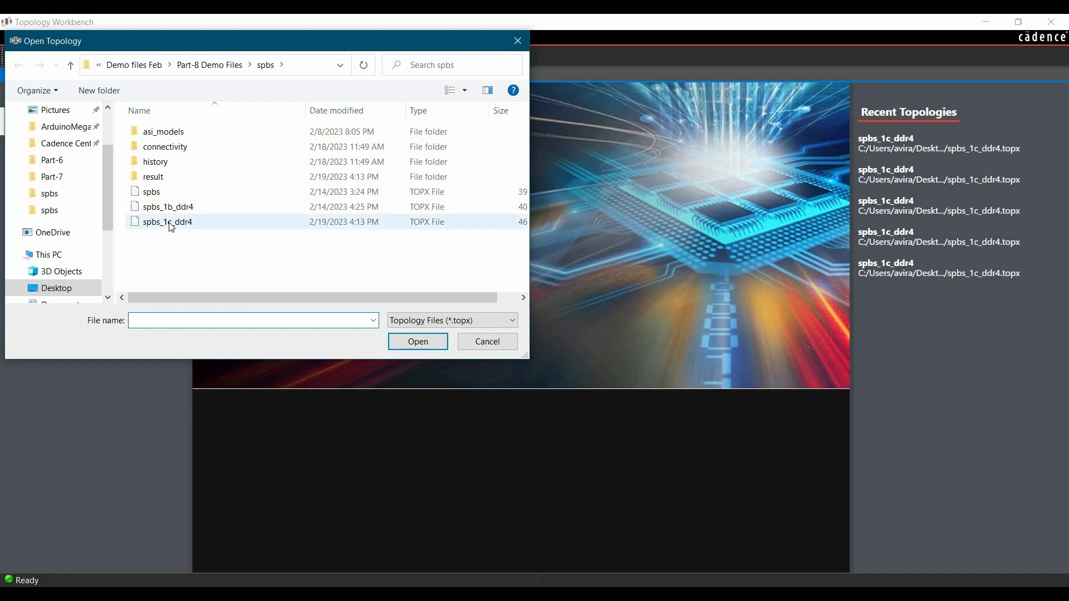
pyautogui.click(175, 225)
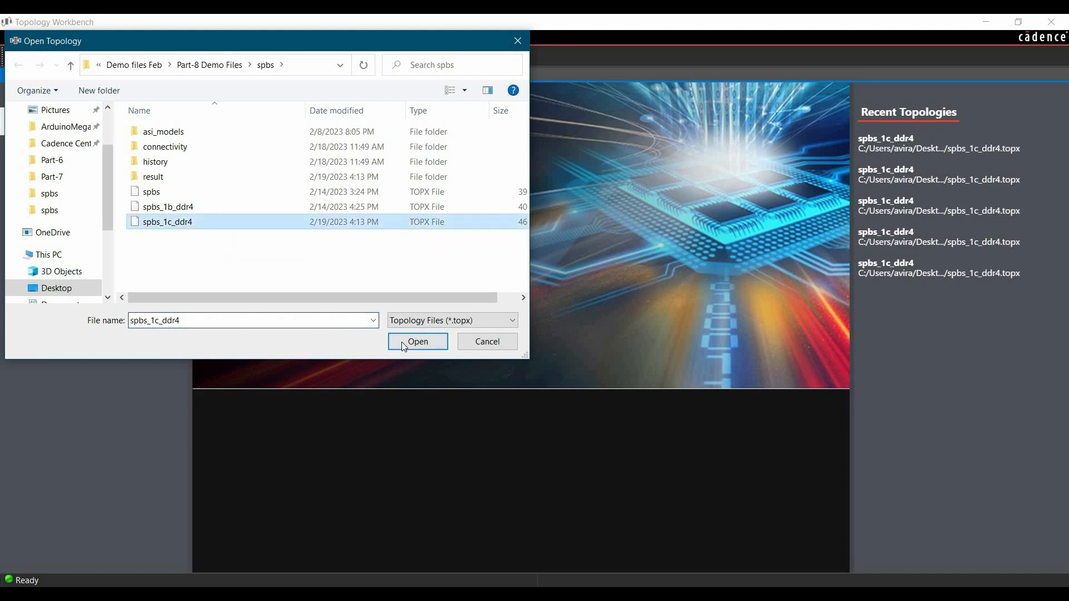
pyautogui.click(402, 342)
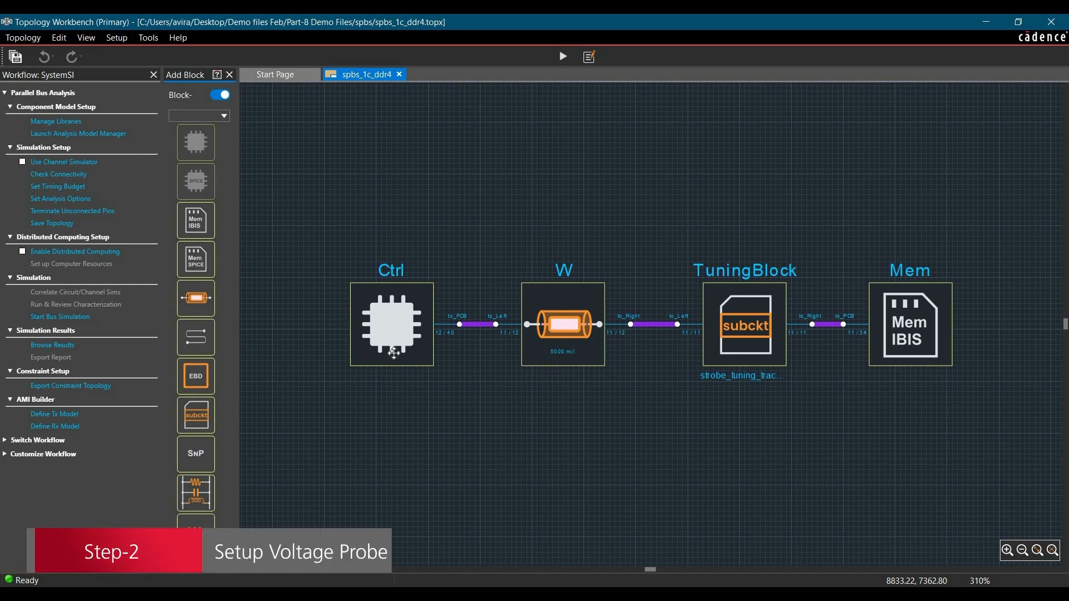
# - Open the Probe Points panel and start adding voltage probes
pyautogui.click(117, 37)
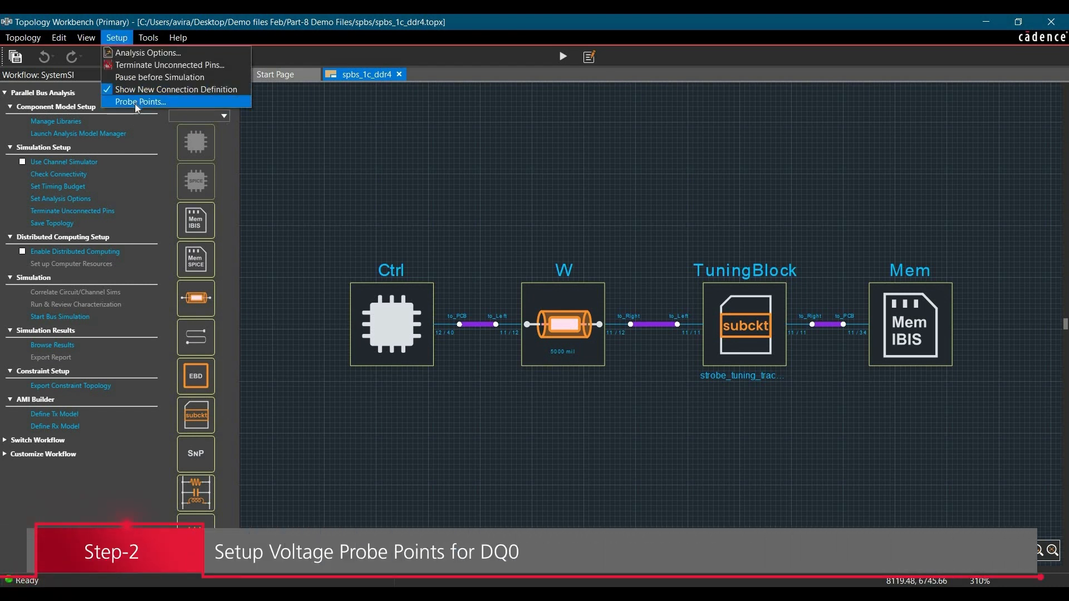
pyautogui.click(135, 102)
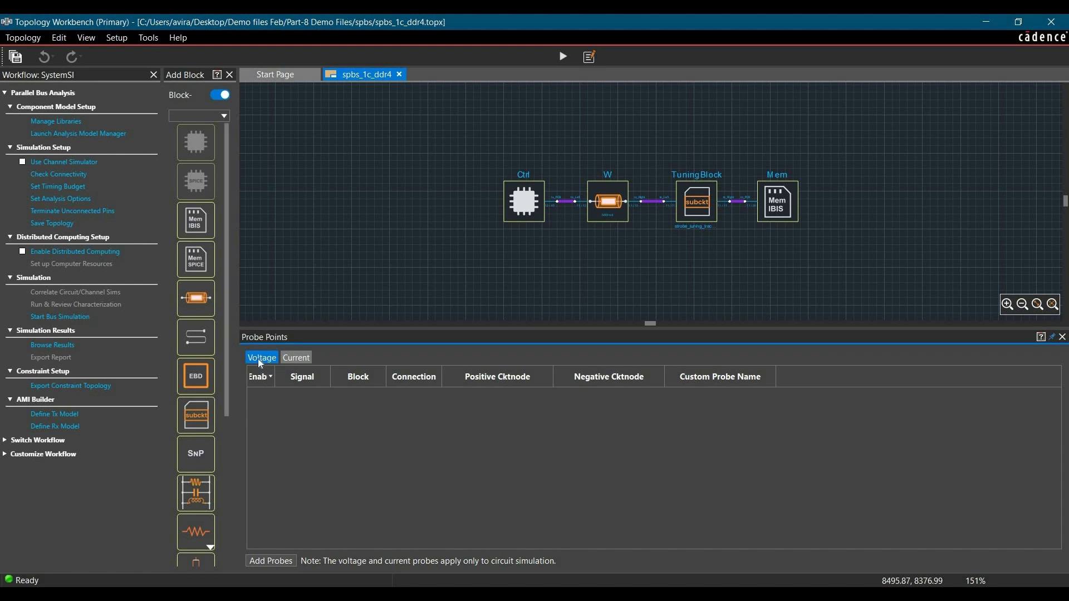
pyautogui.click(289, 561)
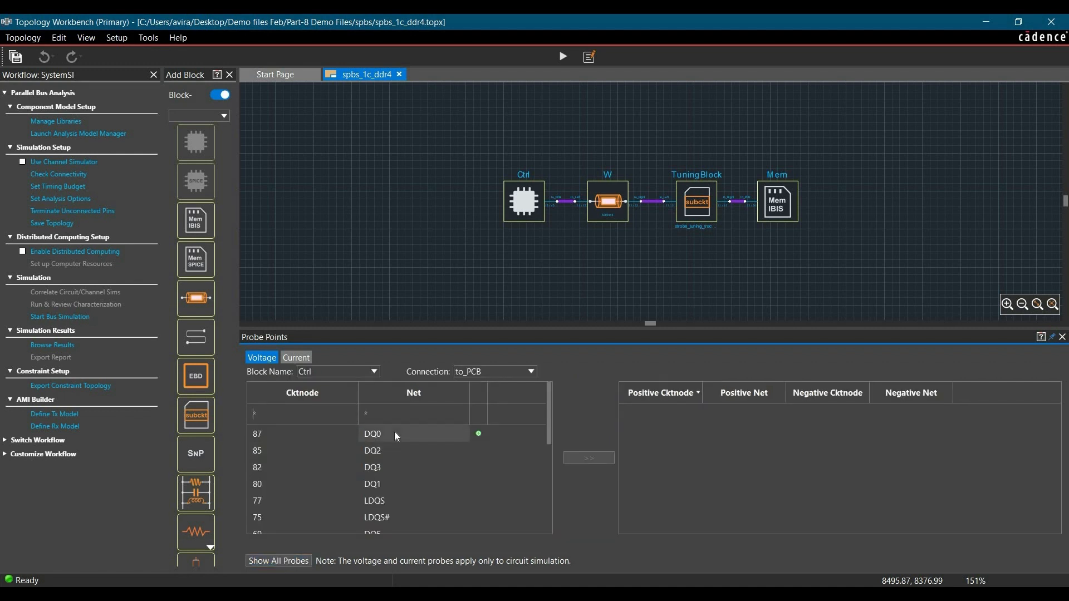
# - Add a voltage probe on the Ctrl block's to_PCB connection from DQ0 (node 87) to VSSQ (node 38)
pyautogui.click(478, 441)
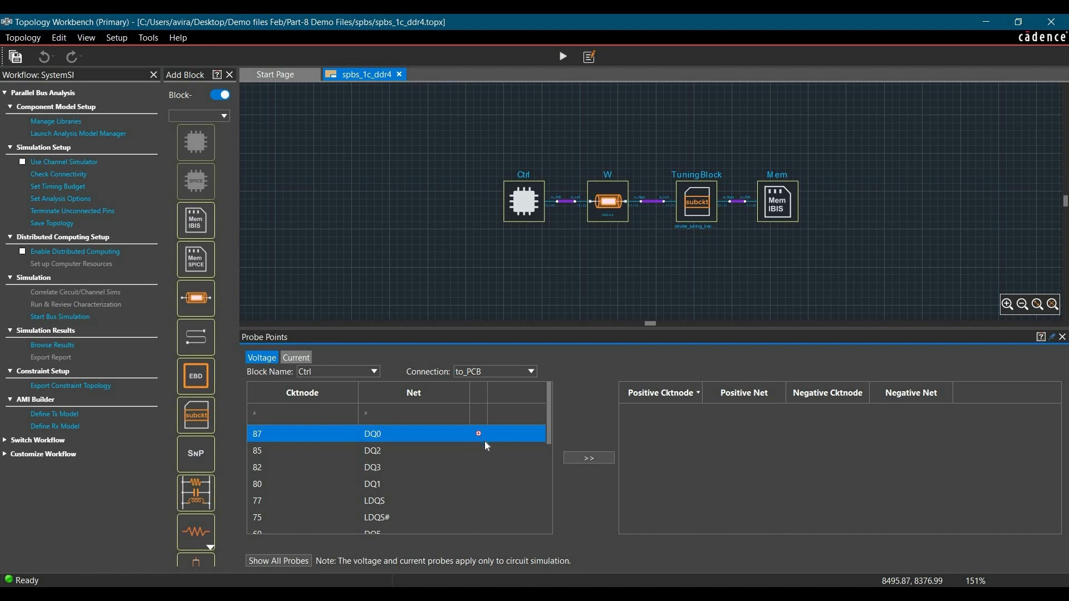
pyautogui.scroll(-5, 484, 474)
pyautogui.click(456, 478)
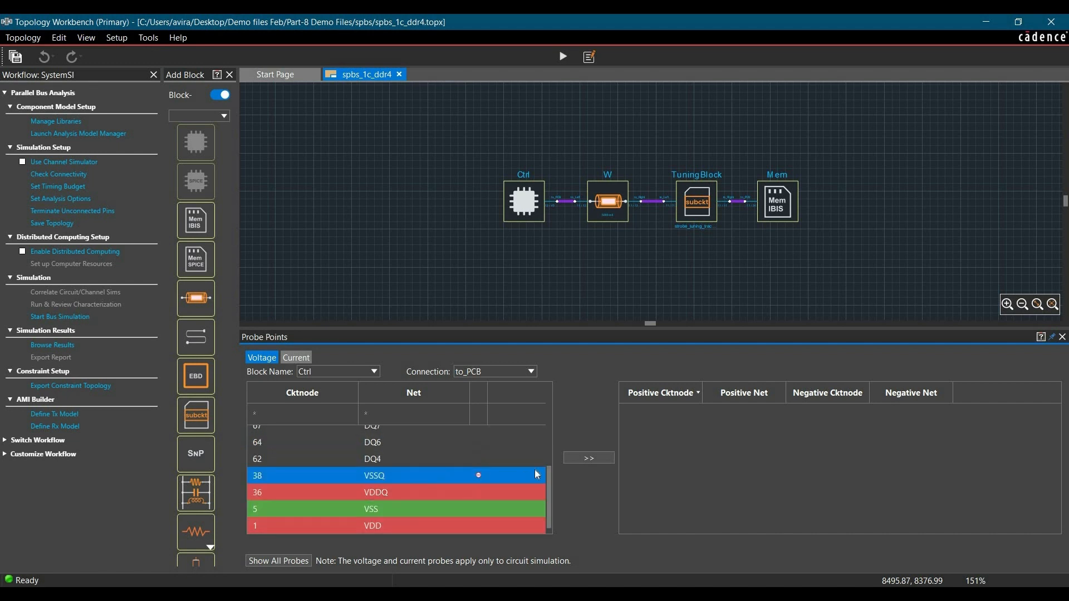
pyautogui.click(590, 458)
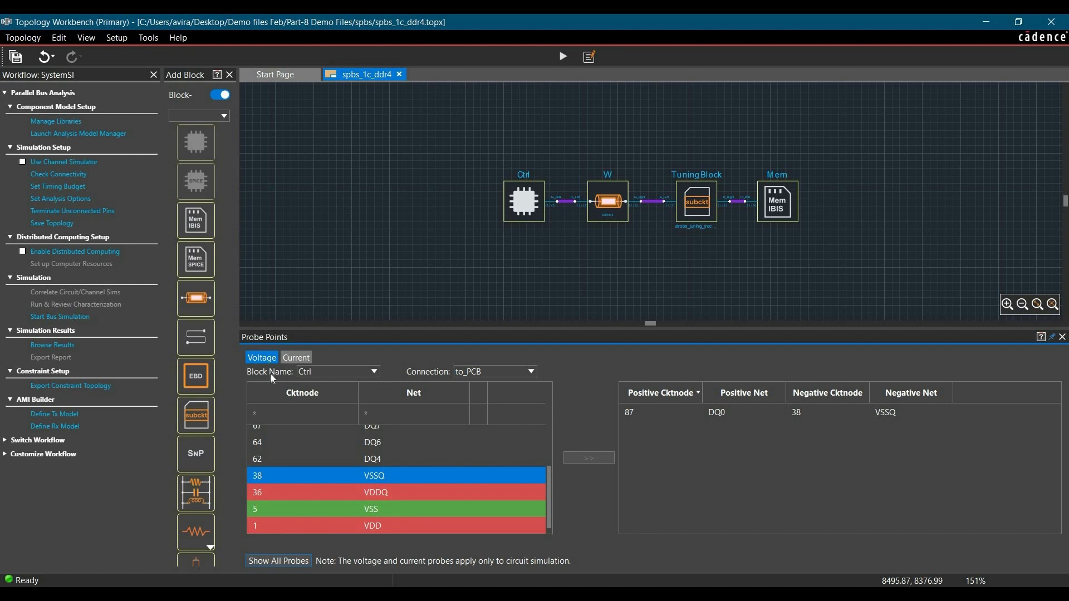
# - Add a voltage probe on block W, connection to_Right, from DQ0 (node a2) to GND (node ref2)
pyautogui.click(310, 372)
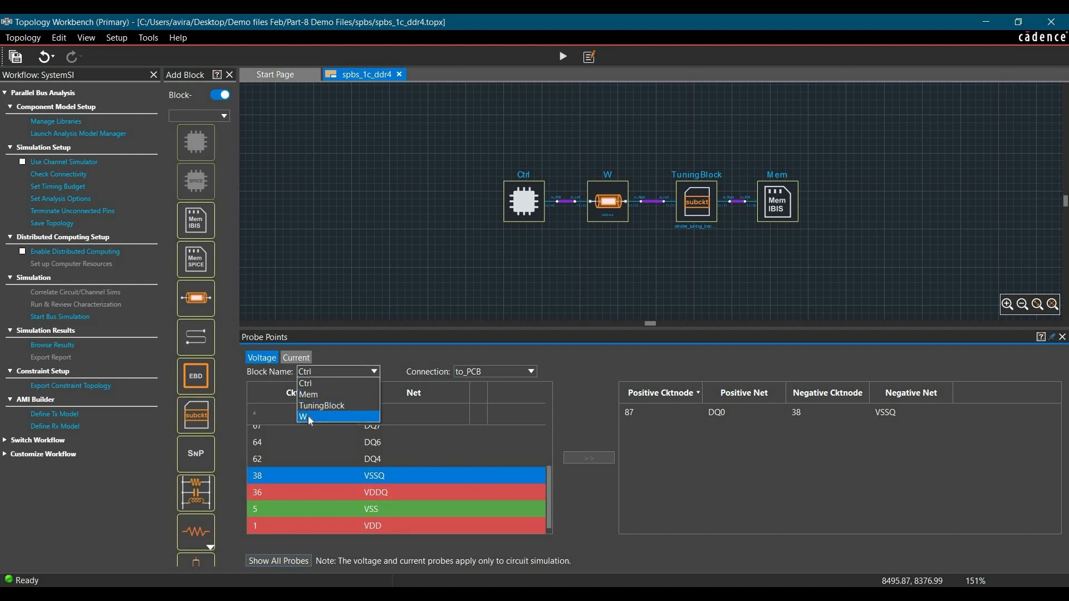
pyautogui.click(308, 416)
pyautogui.click(478, 372)
pyautogui.click(476, 393)
pyautogui.scroll(3, 449, 464)
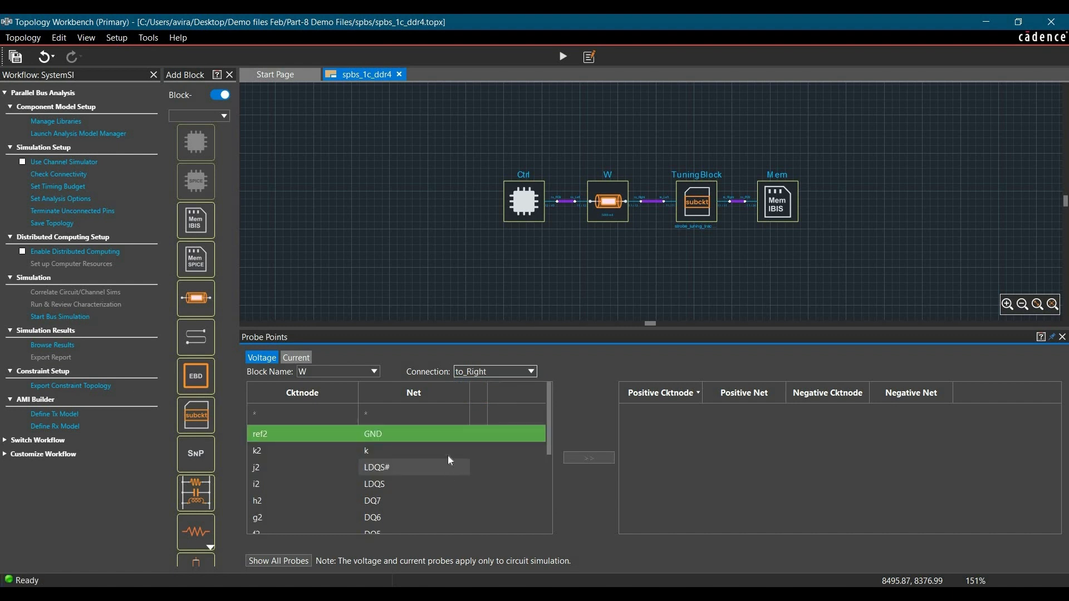
pyautogui.click(415, 392)
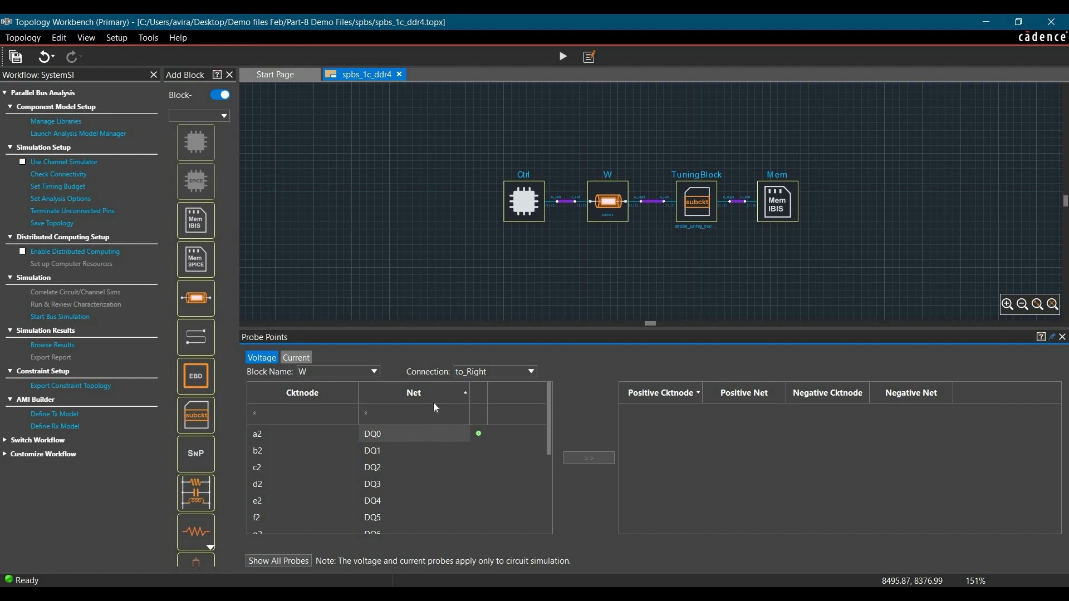
pyautogui.click(479, 437)
pyautogui.scroll(-3, 488, 472)
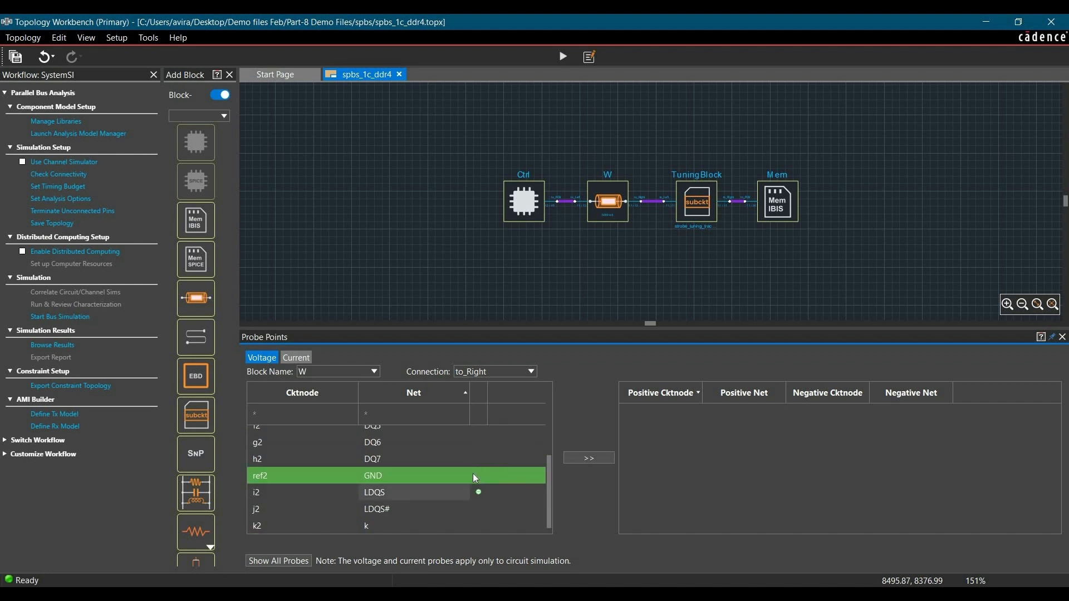
pyautogui.click(479, 476)
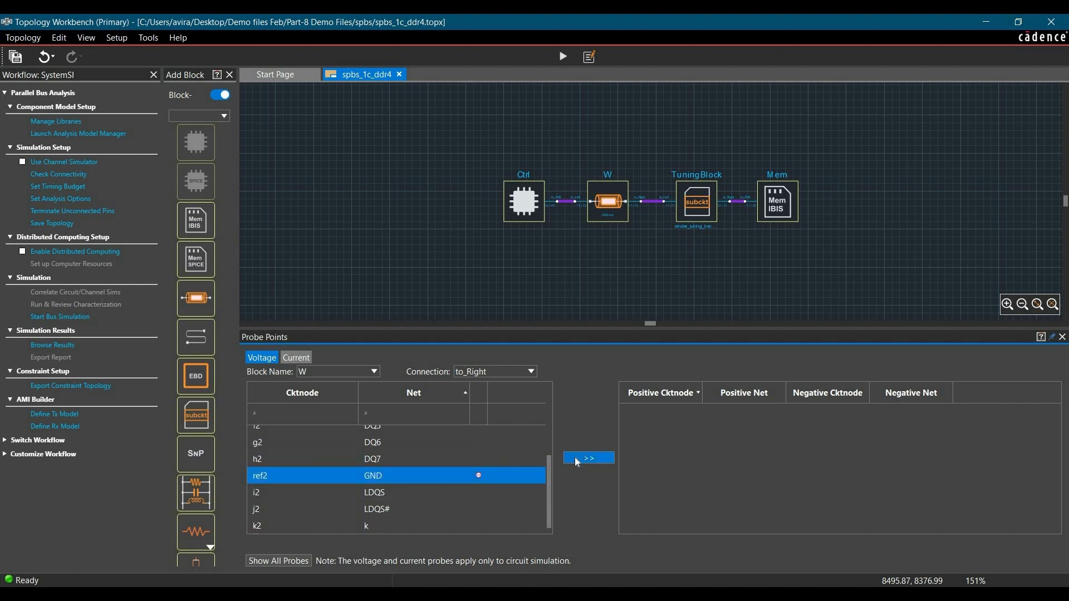
pyautogui.click(577, 461)
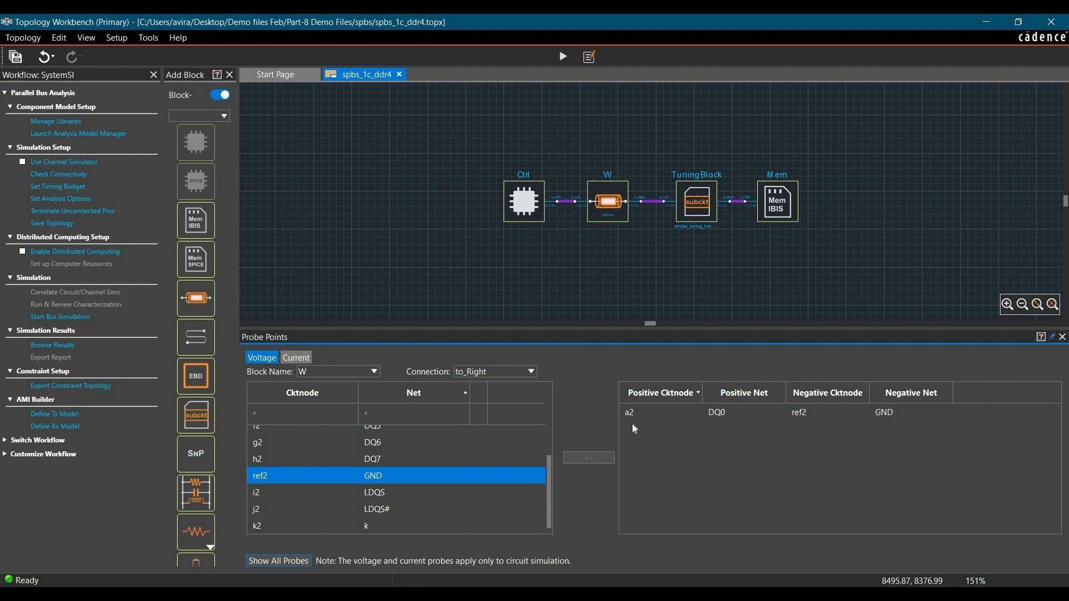
# - Add a voltage probe on TuningBlock, connection to_Right, from dq0 (node a2) to vssq (node ref), review all probes and close the panel
pyautogui.click(357, 377)
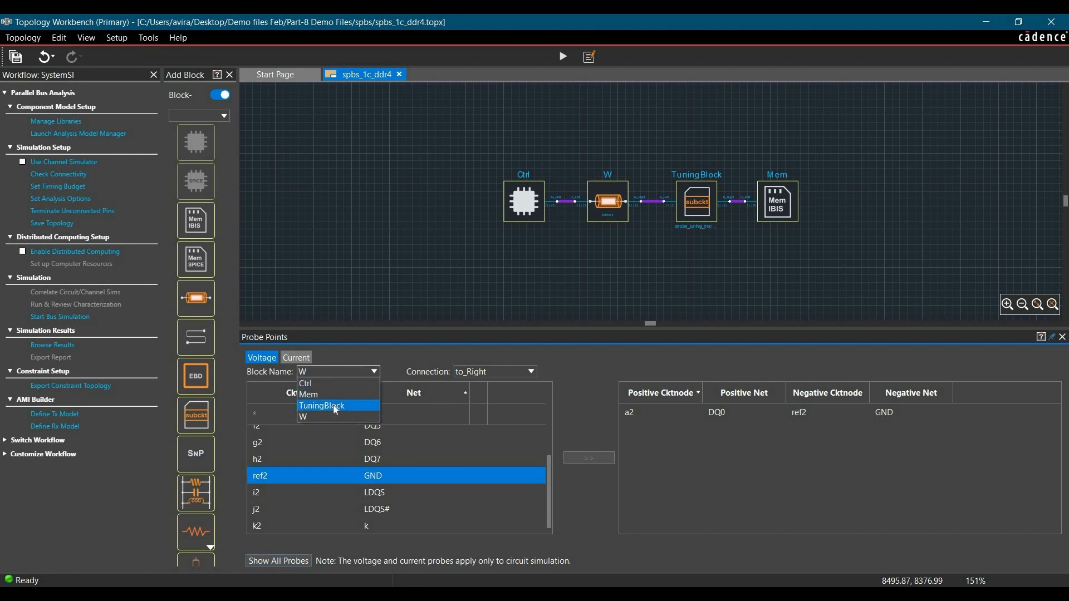
pyautogui.click(333, 405)
pyautogui.click(500, 370)
pyautogui.click(479, 396)
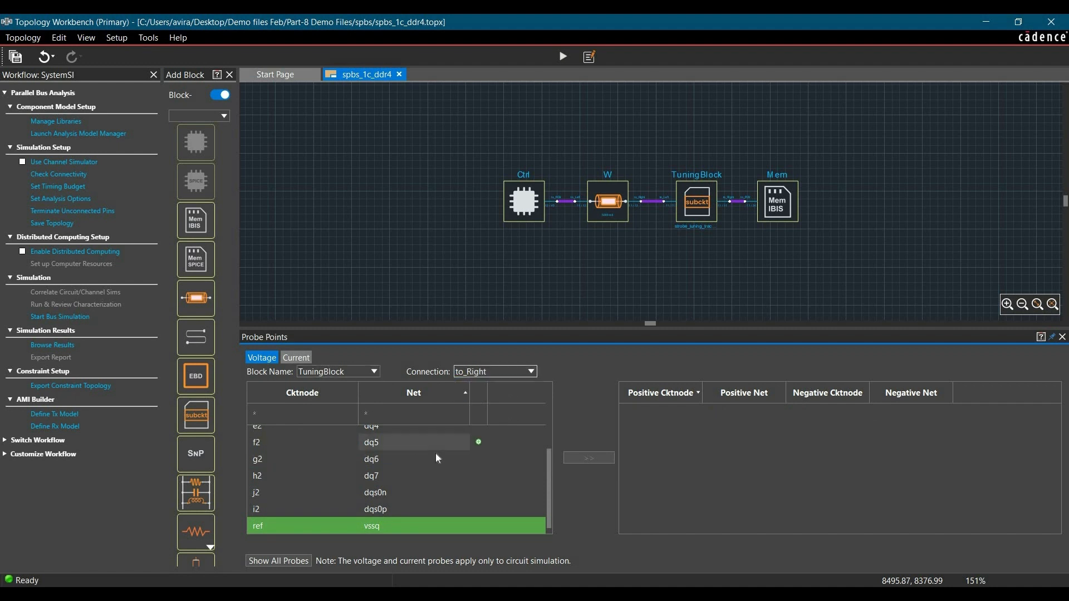
pyautogui.scroll(2, 457, 443)
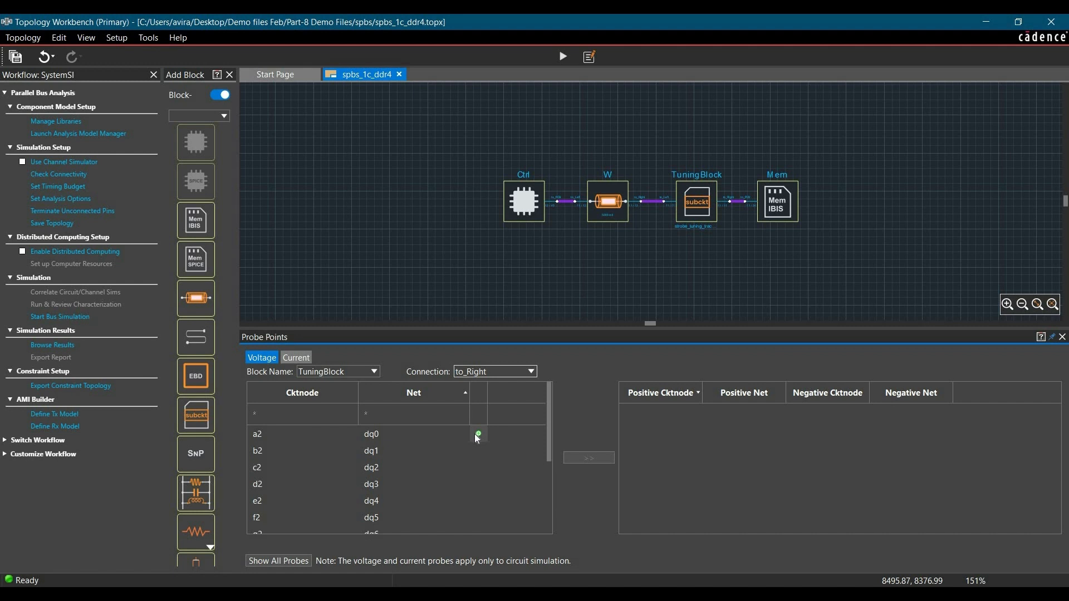
pyautogui.click(477, 439)
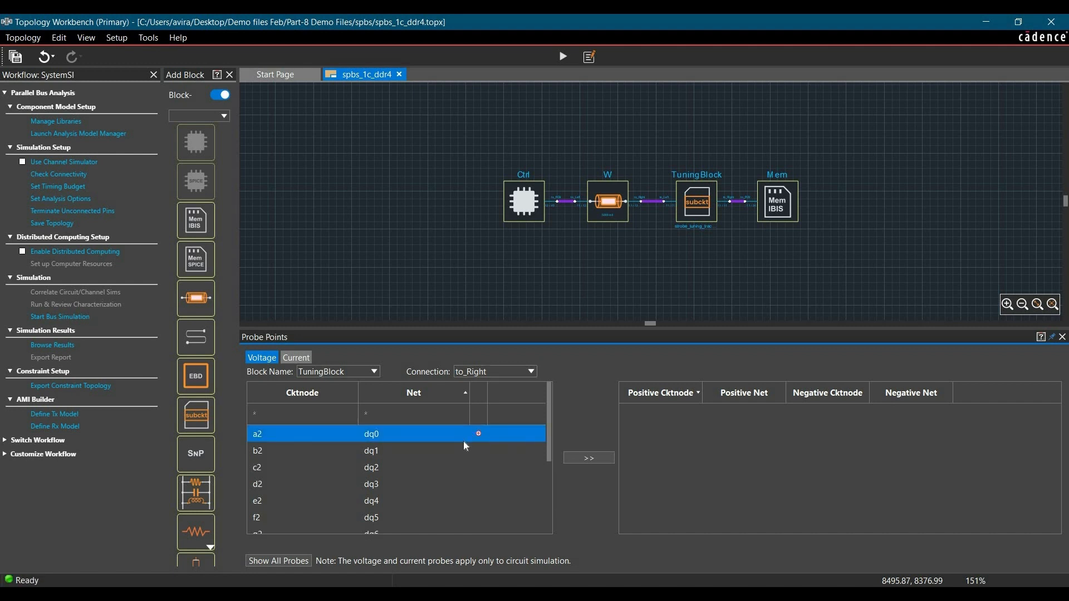
pyautogui.scroll(-3, 464, 441)
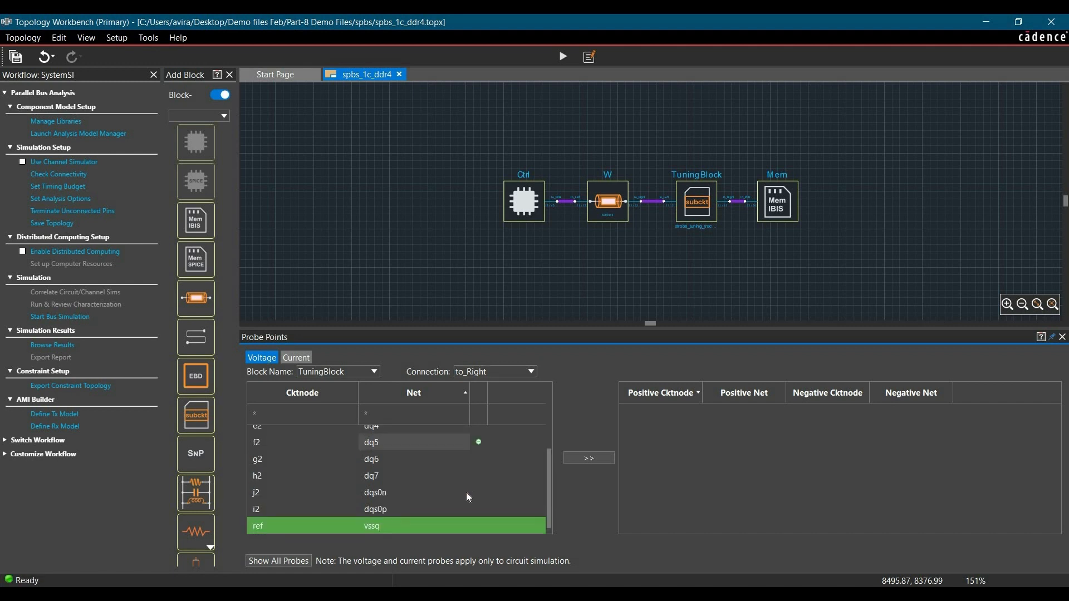
pyautogui.click(480, 524)
pyautogui.click(592, 459)
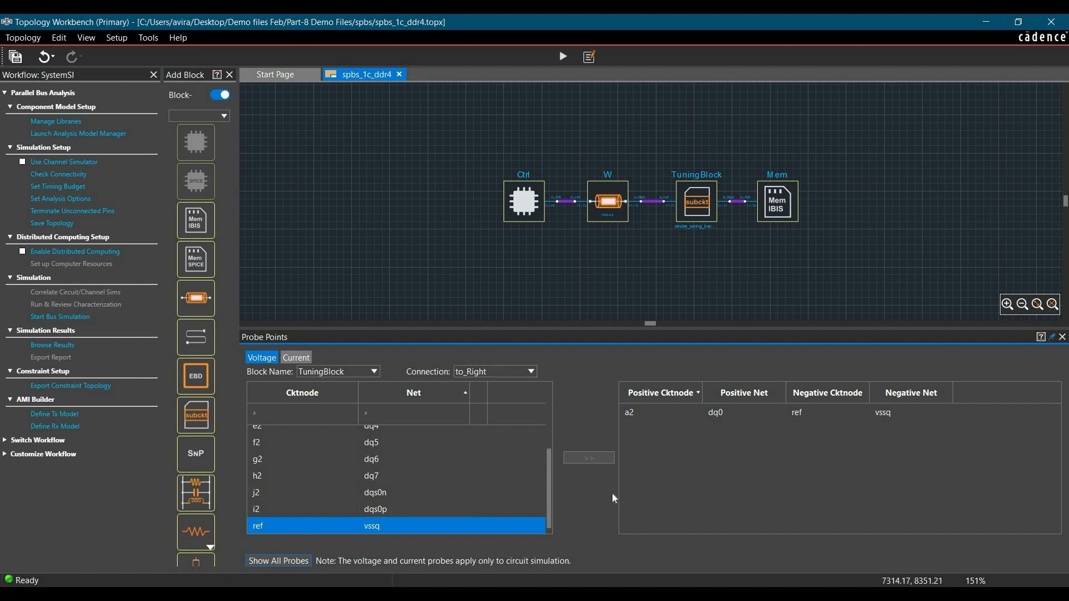
pyautogui.click(284, 563)
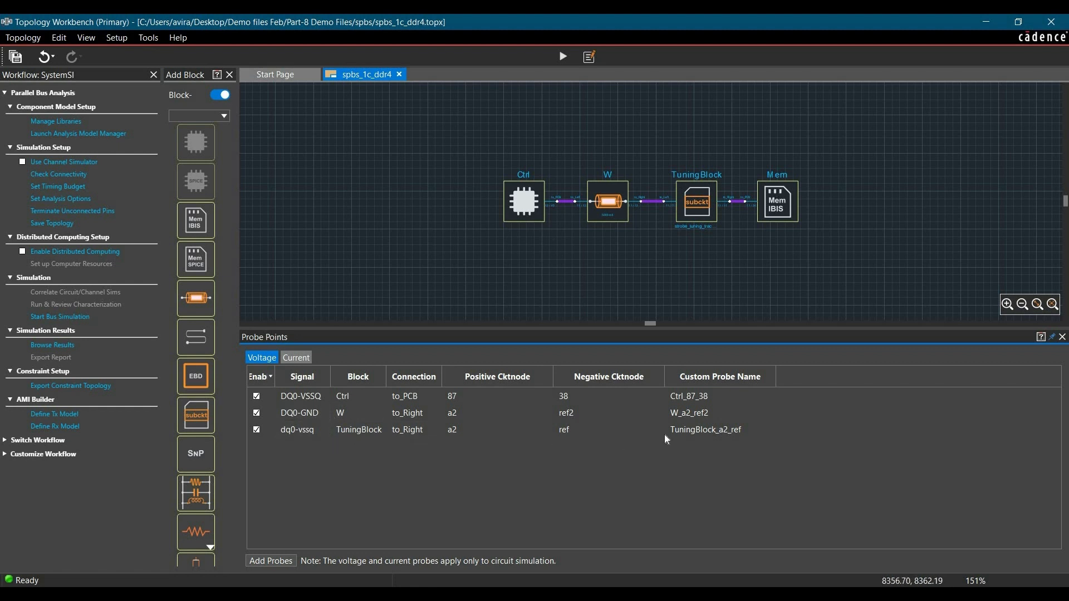
pyautogui.click(1063, 337)
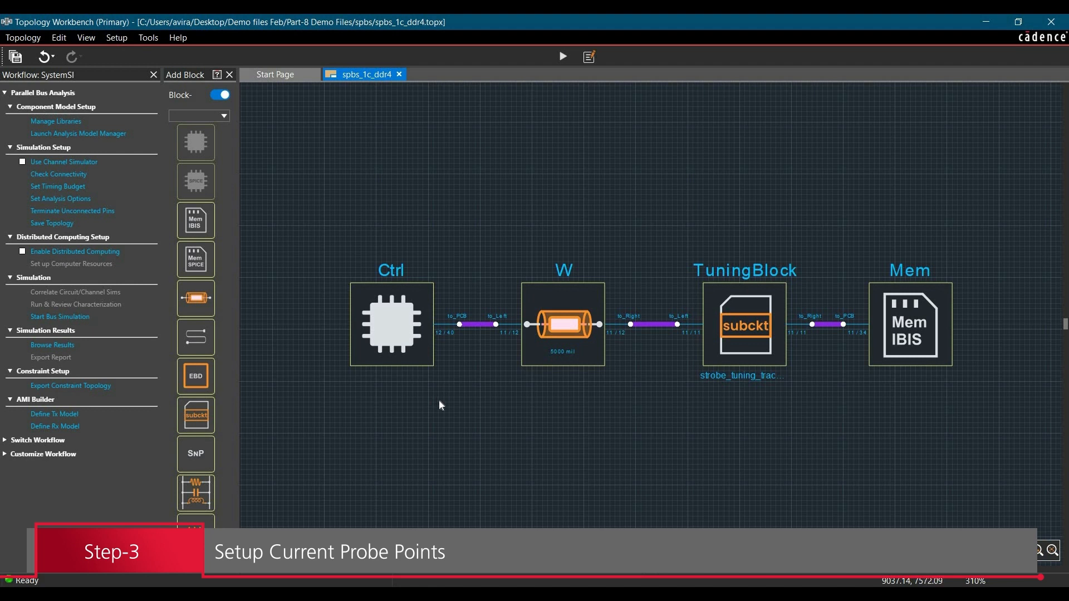
# - Add a current probe on DQ0 across the connection between Ctrl to_PCB and W to_Left
pyautogui.rightClick(482, 327)
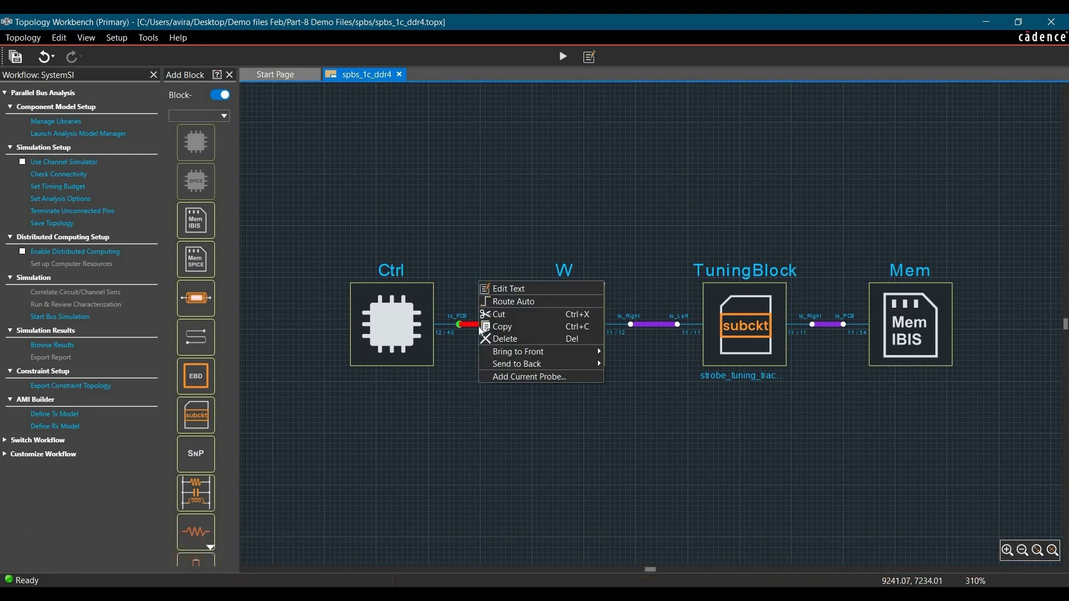
pyautogui.click(513, 379)
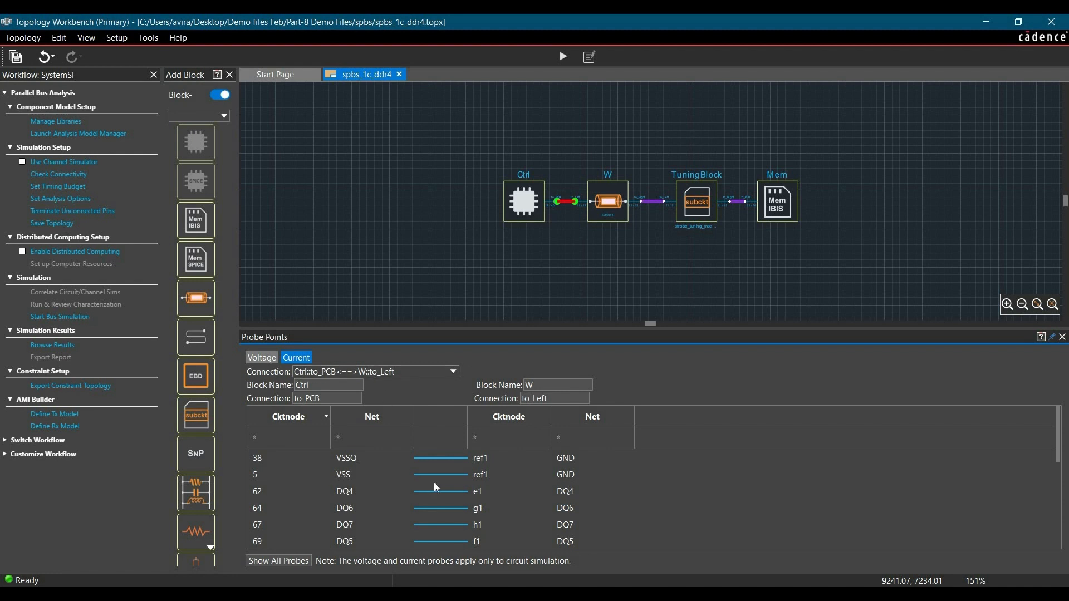
pyautogui.click(577, 417)
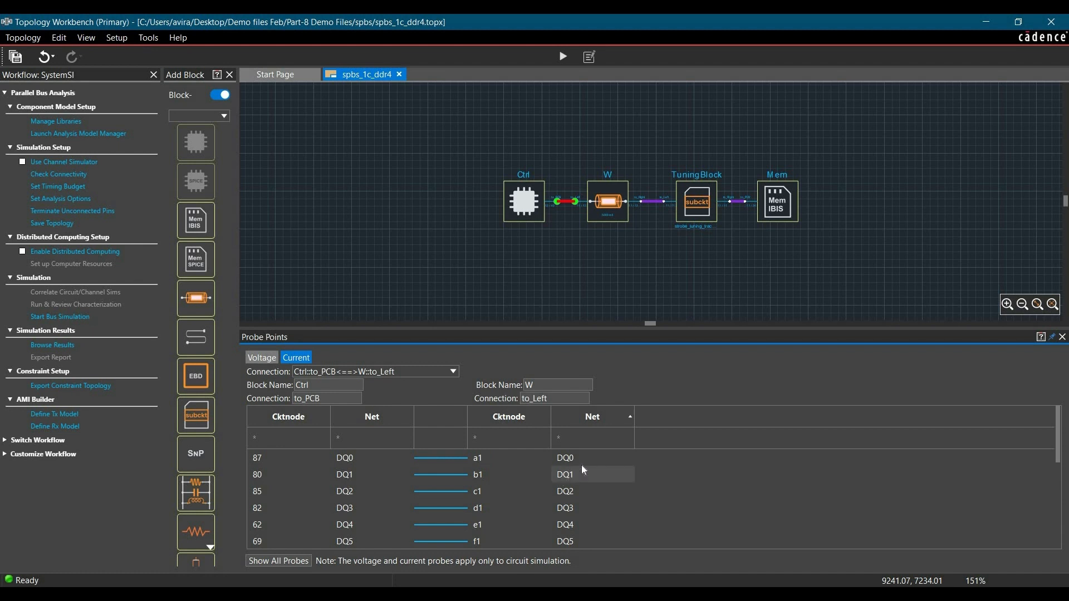
pyautogui.click(435, 458)
pyautogui.rightClick(436, 459)
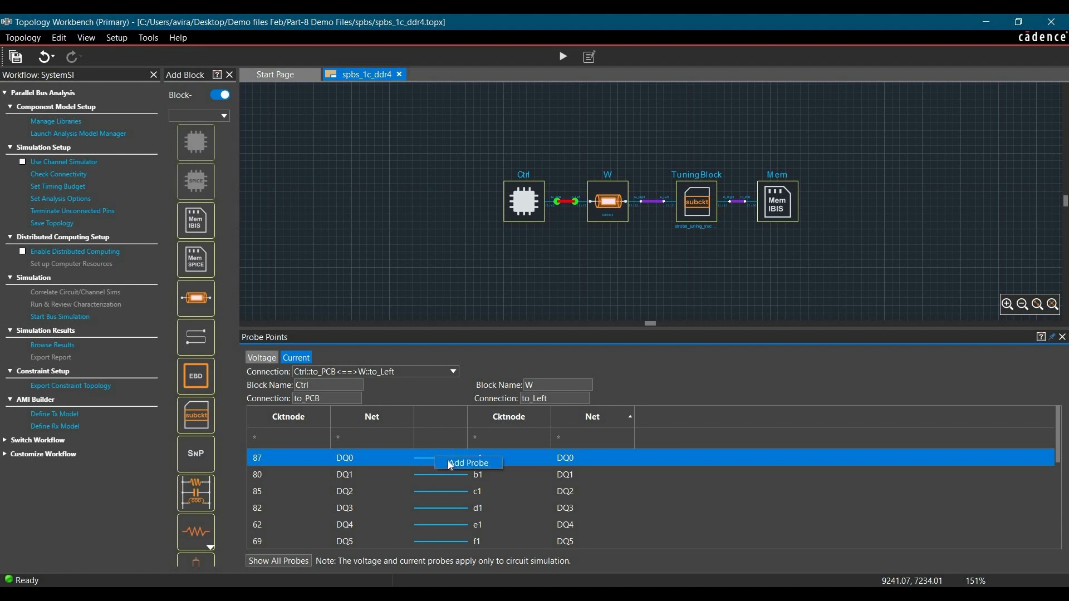
pyautogui.click(451, 463)
# - Add a current probe on dq0 across the connection between TuningBlock to_Right and Mem to_PCB
pyautogui.click(345, 371)
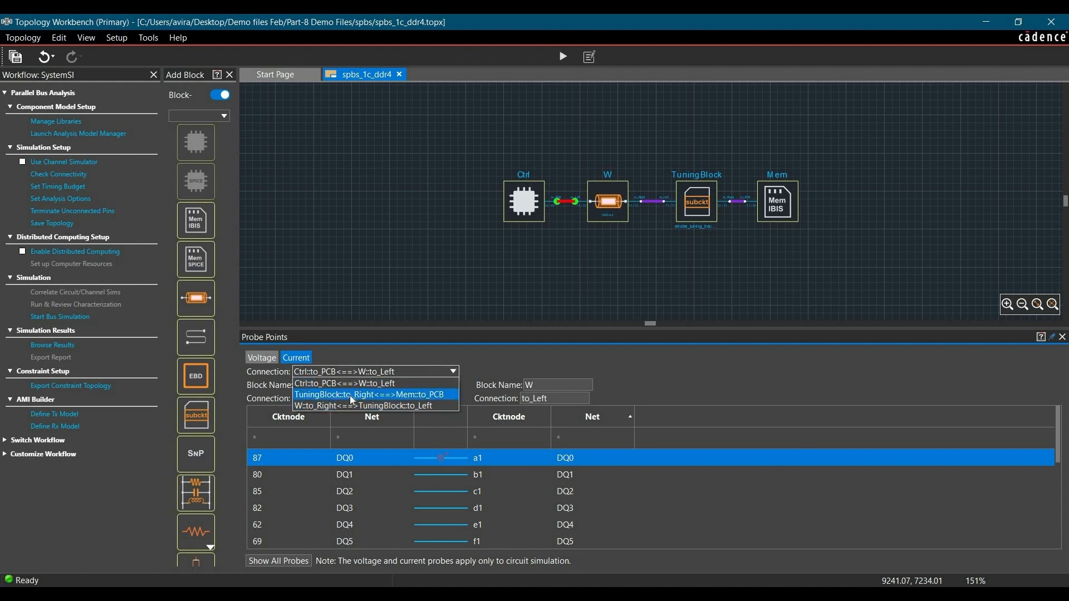
pyautogui.click(385, 393)
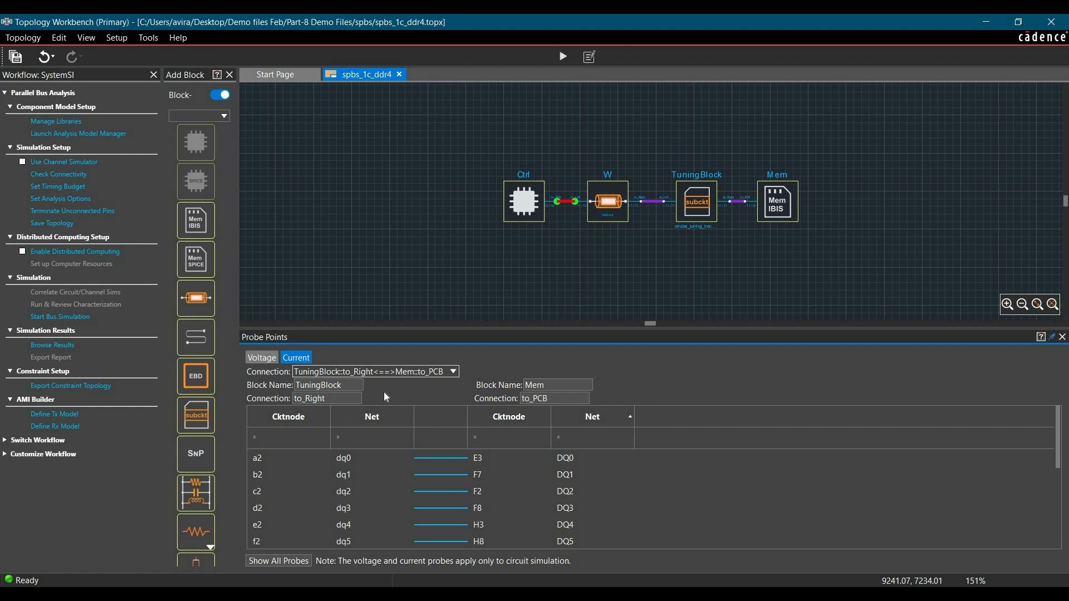
pyautogui.click(438, 459)
pyautogui.rightClick(437, 457)
pyautogui.click(468, 462)
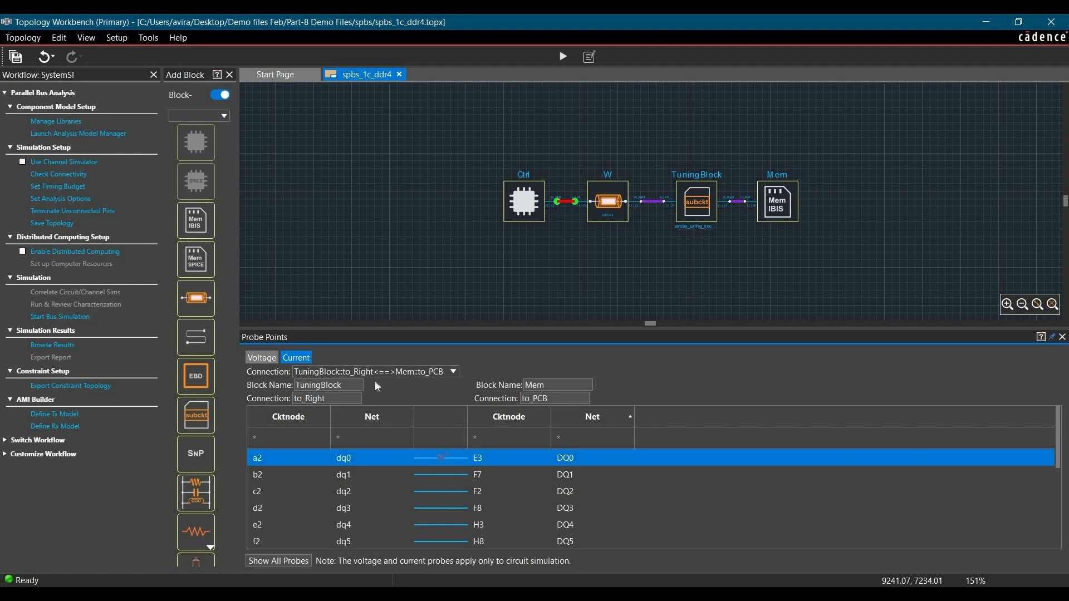
# - Add a current probe on DQ0 across the connection between W to_Right and TuningBlock to_Left, and list all current probes
pyautogui.click(382, 372)
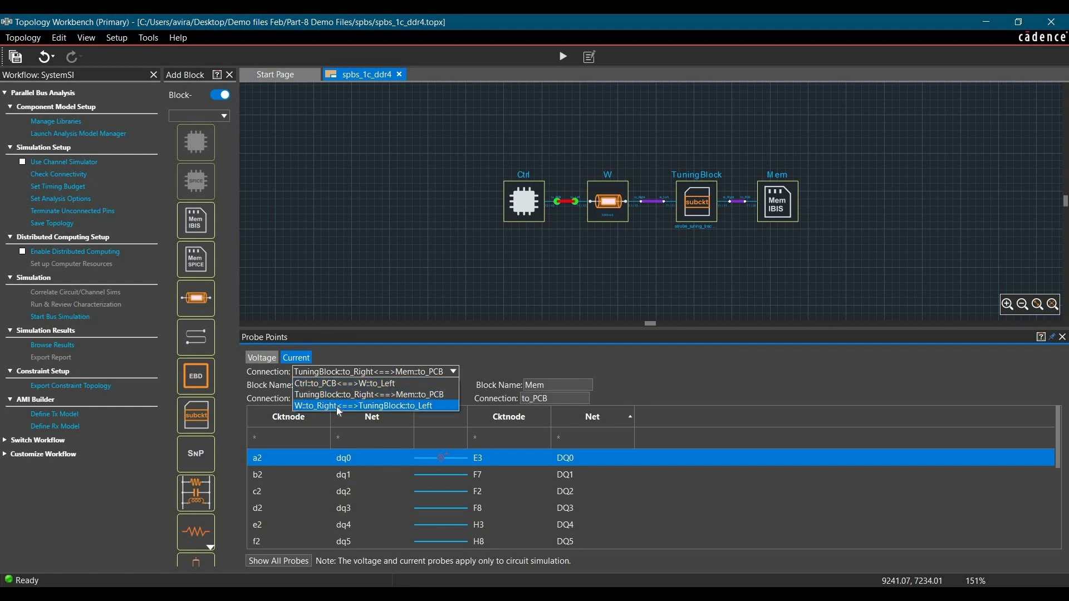
pyautogui.click(337, 408)
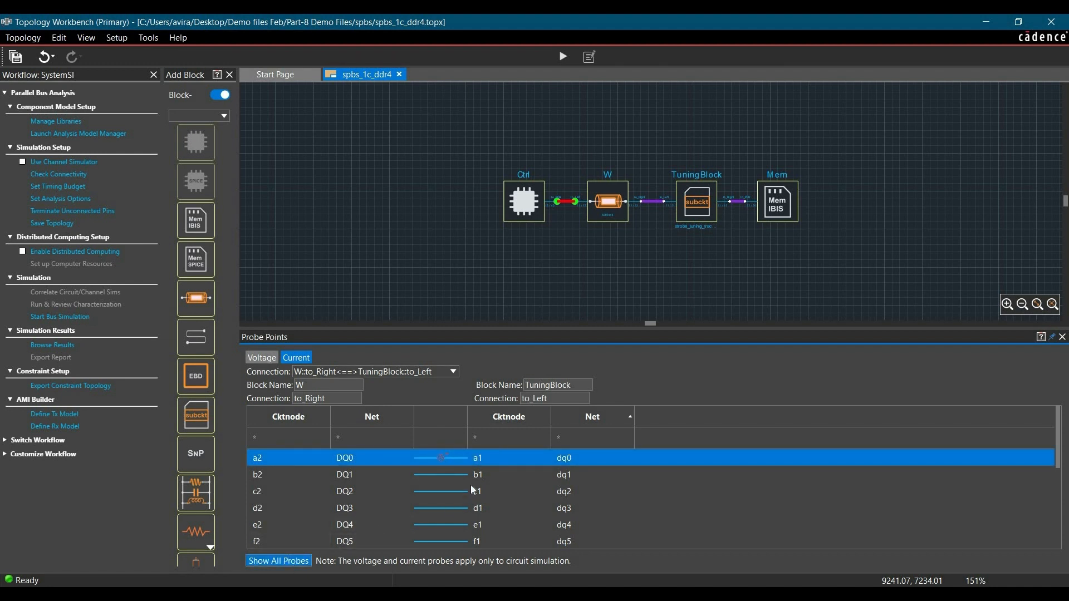
pyautogui.click(279, 562)
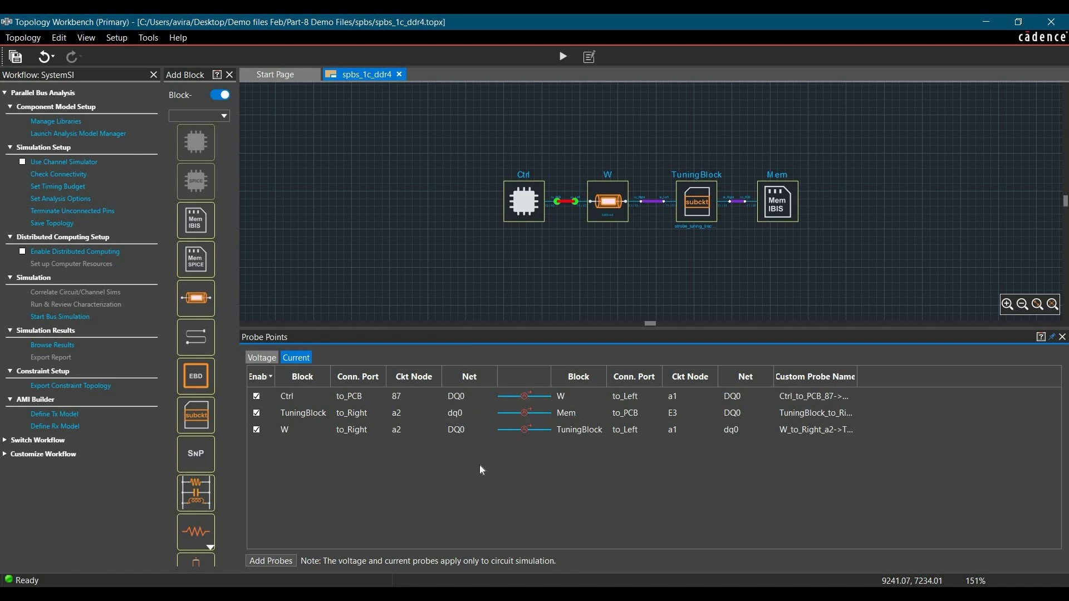
# - Close the Probe Points panel and open the Sweep Manager
pyautogui.click(1063, 337)
pyautogui.click(629, 477)
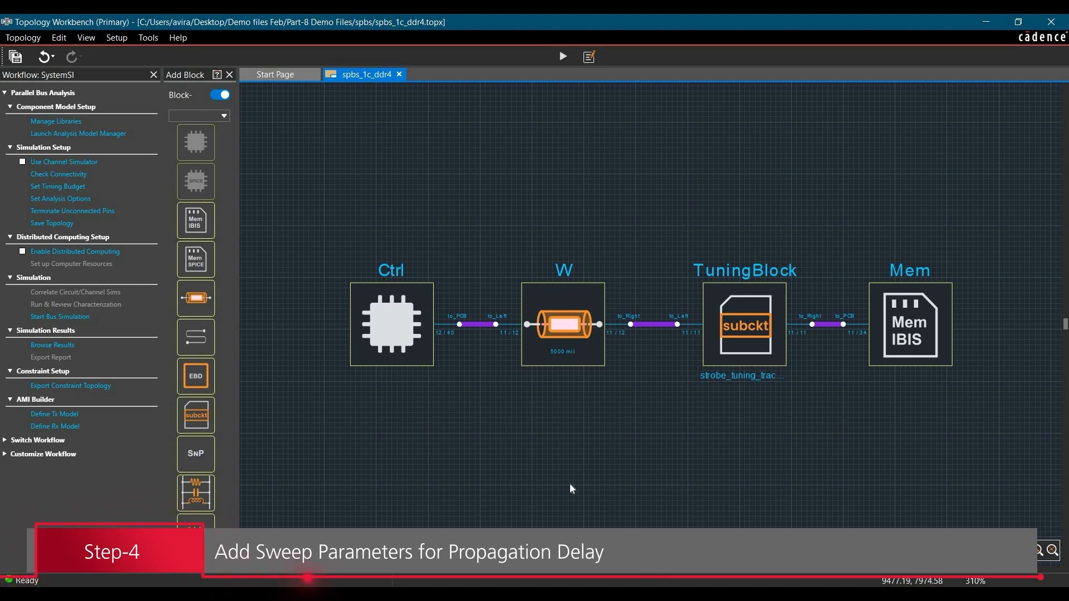
pyautogui.click(150, 44)
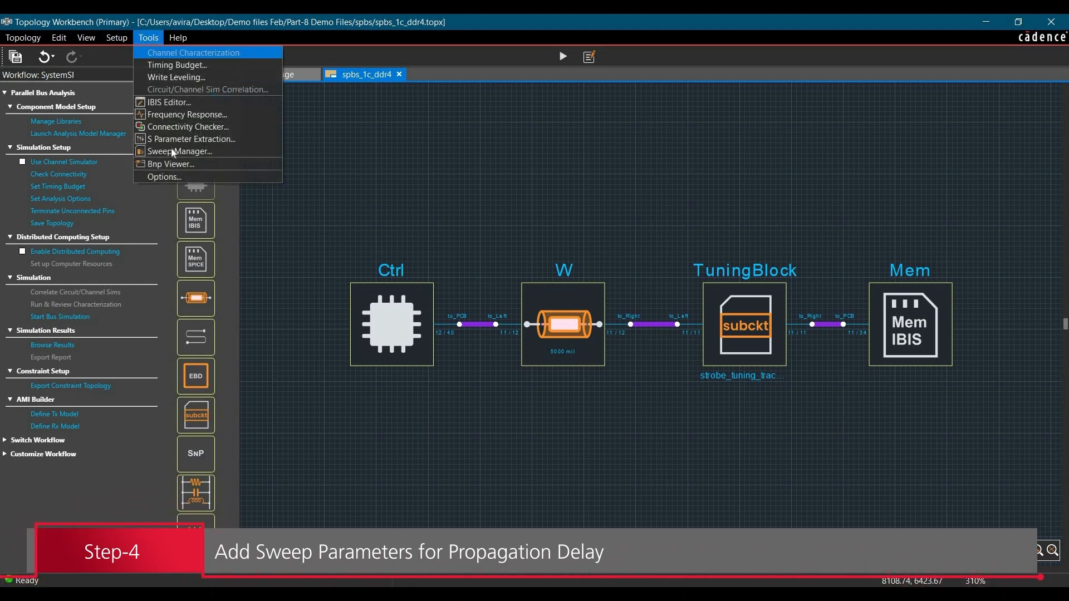
pyautogui.click(169, 151)
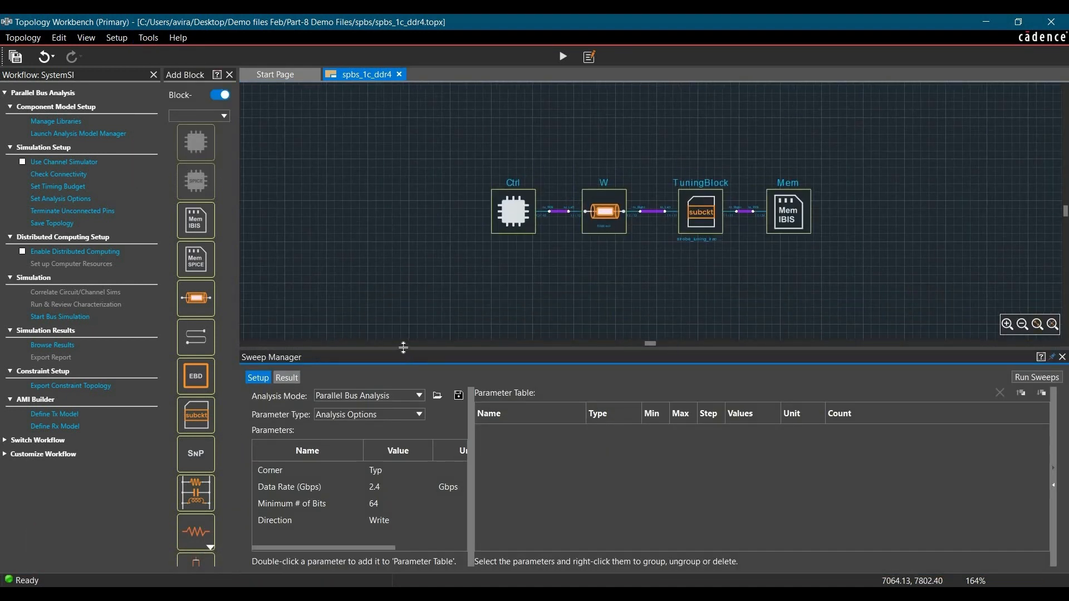
pyautogui.moveTo(403, 348); pyautogui.dragTo(411, 285)
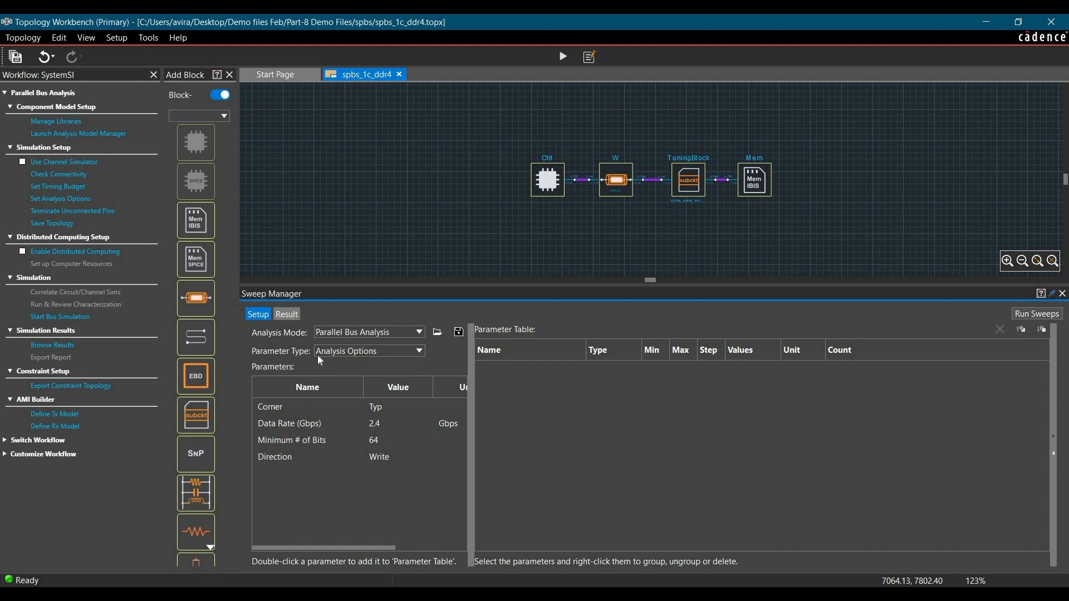
# - Set the parameter type to SPICE Models, show TuningBlock parameters, and add prop_data to the parameter table
pyautogui.click(359, 352)
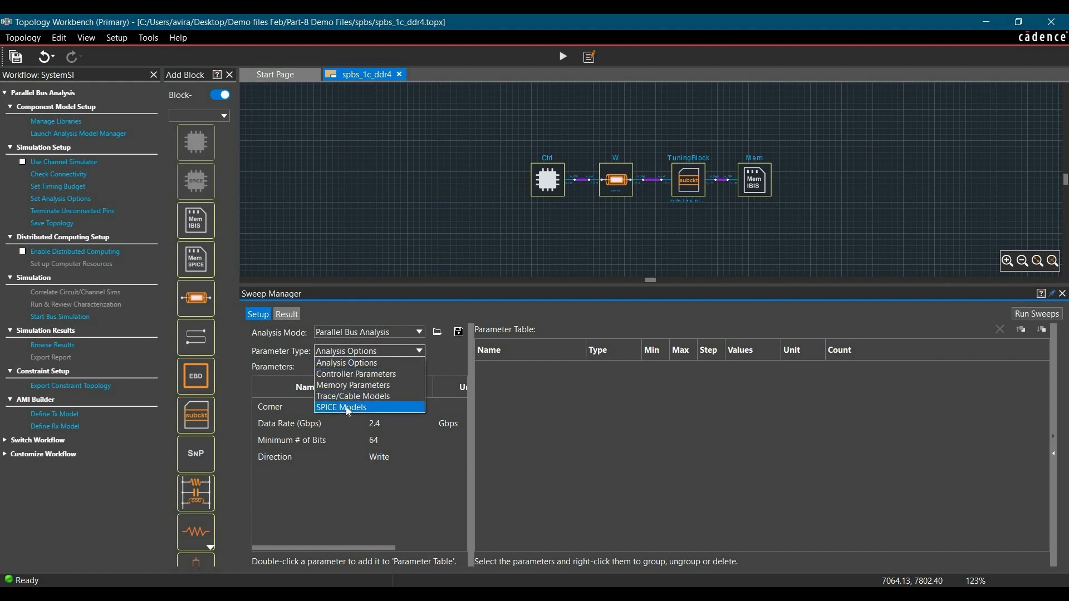
pyautogui.click(346, 407)
pyautogui.click(408, 369)
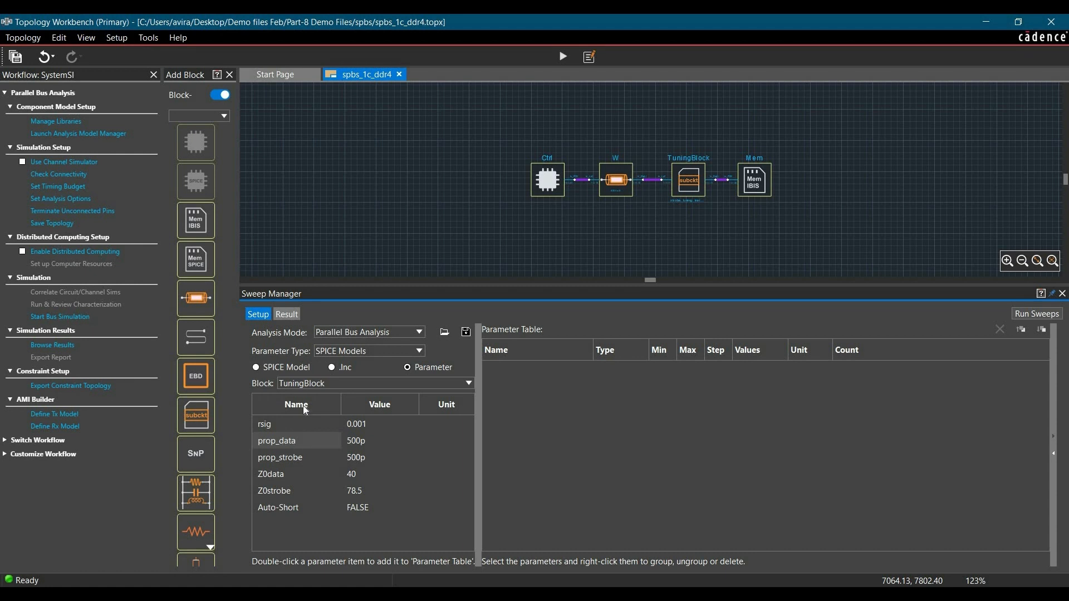
pyautogui.click(297, 443)
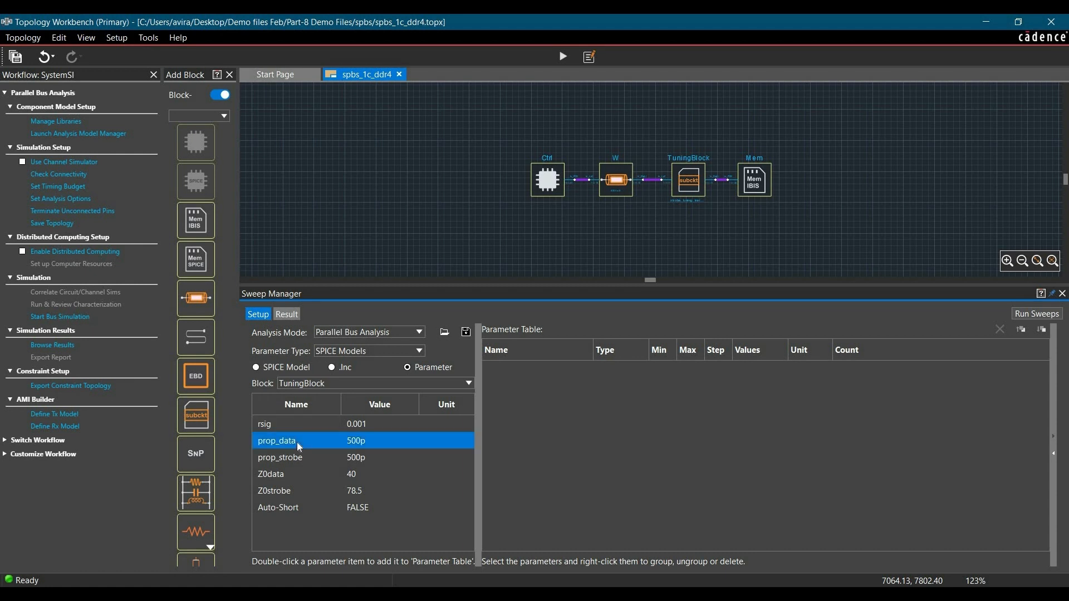
pyautogui.click(316, 450)
# - Set the prop_data sweep to min 300p, max 700p, step 200p, then close the Sweep Manager
pyautogui.moveTo(757, 372)
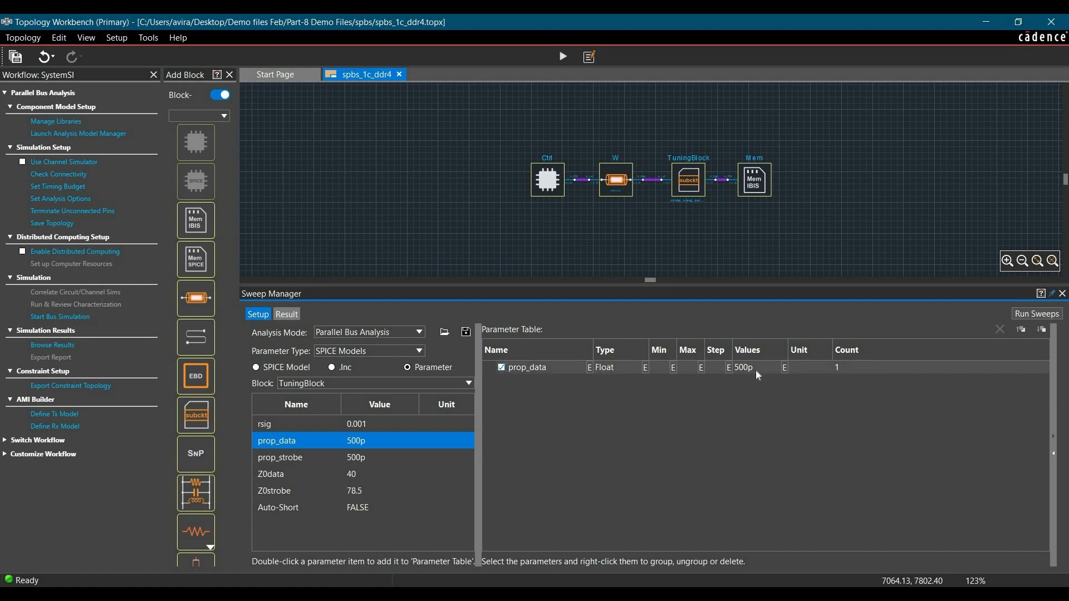
pyautogui.moveTo(663, 368)
pyautogui.doubleClick(662, 368)
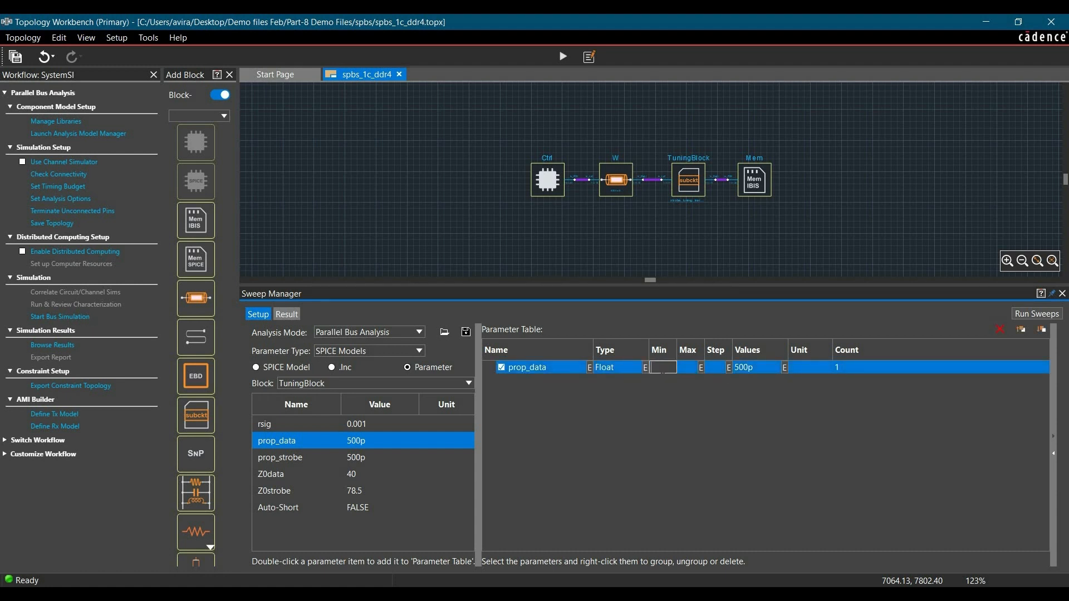
pyautogui.write('300p')
pyautogui.press('Tab')
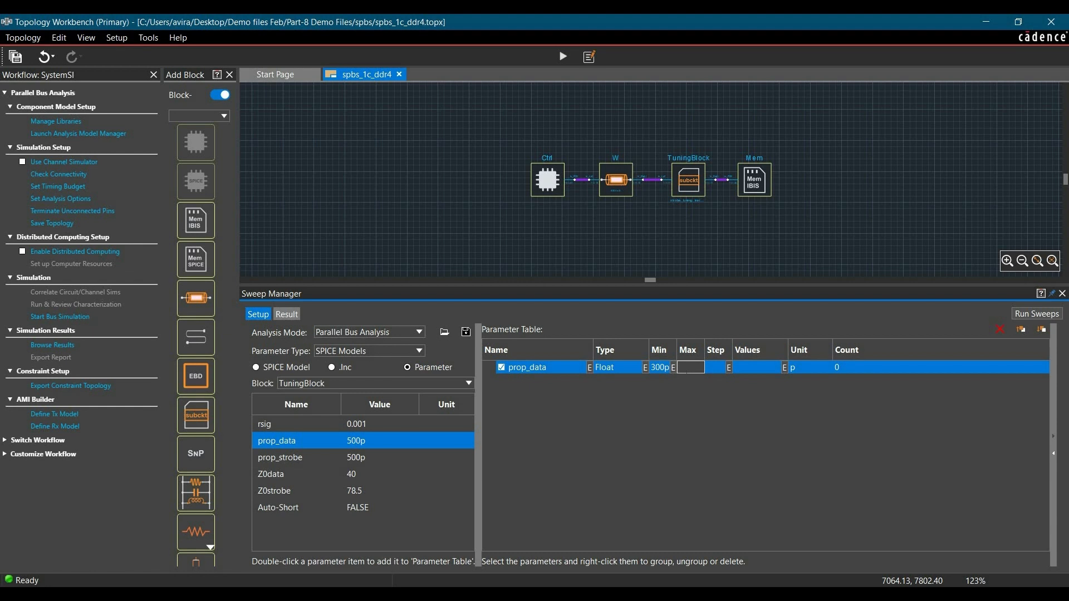
pyautogui.write('700p')
pyautogui.press('Tab')
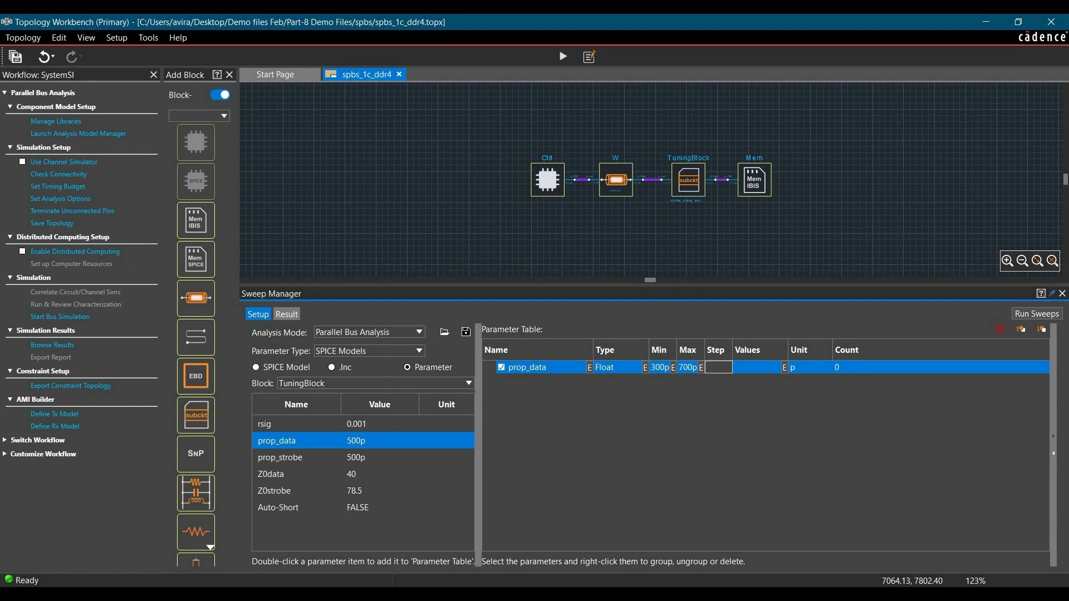
pyautogui.write('200p')
pyautogui.click(727, 380)
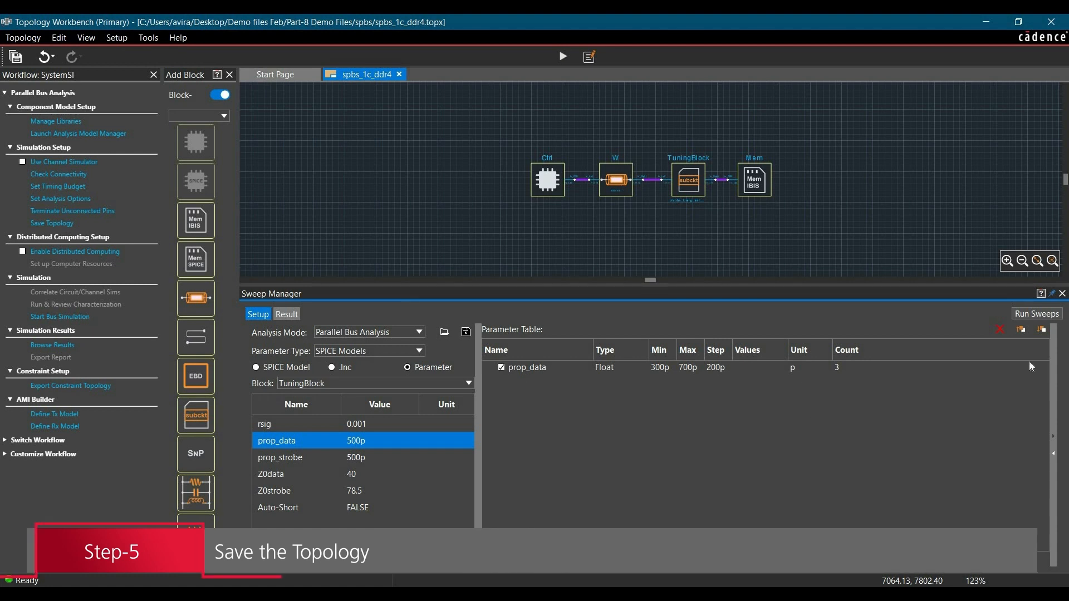
pyautogui.click(1062, 294)
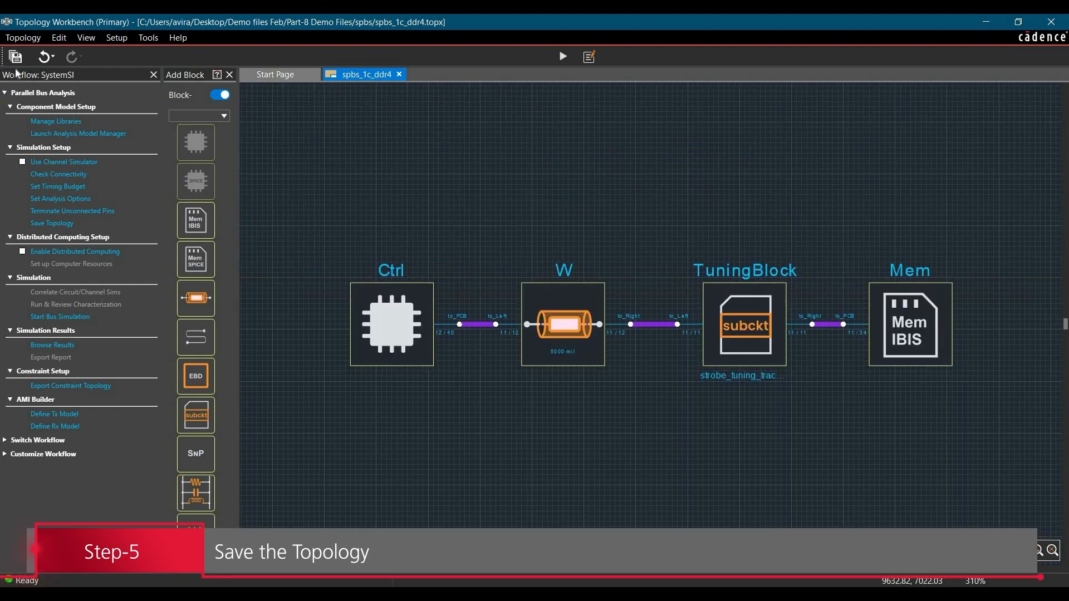